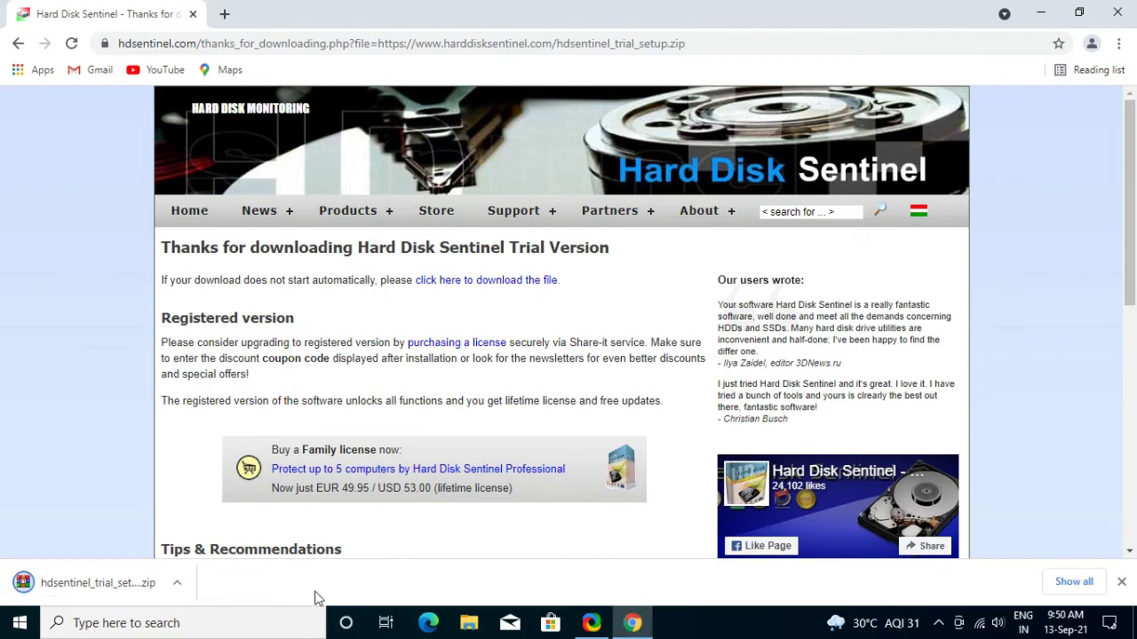
Show the downloaded hdsentinel_trial_setup archive in its containing folder.
click(177, 586)
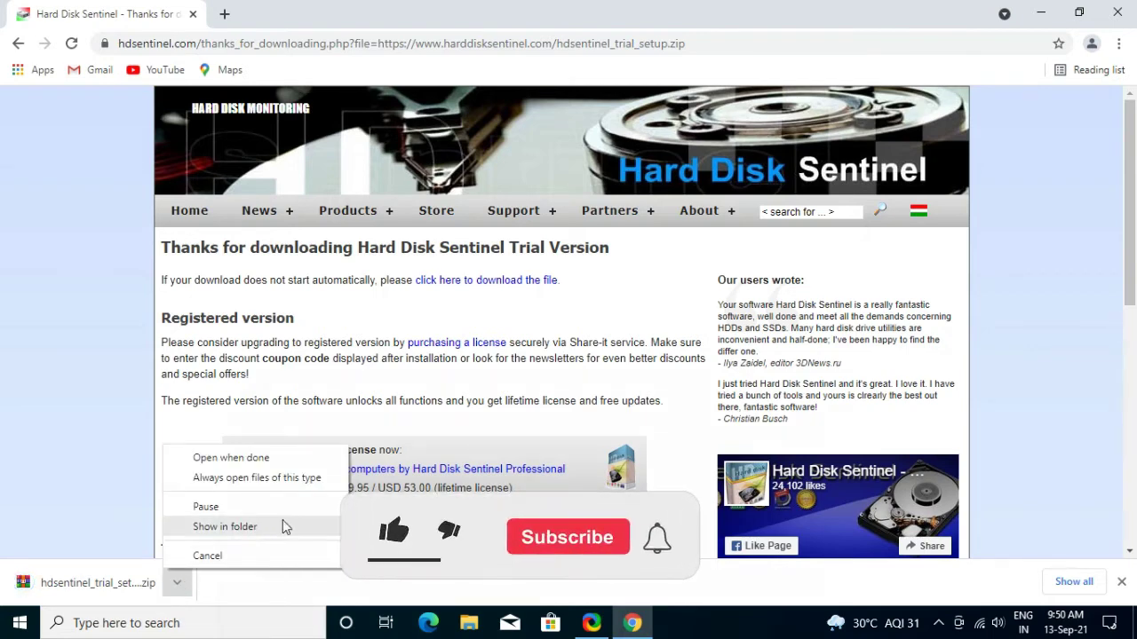
click(238, 527)
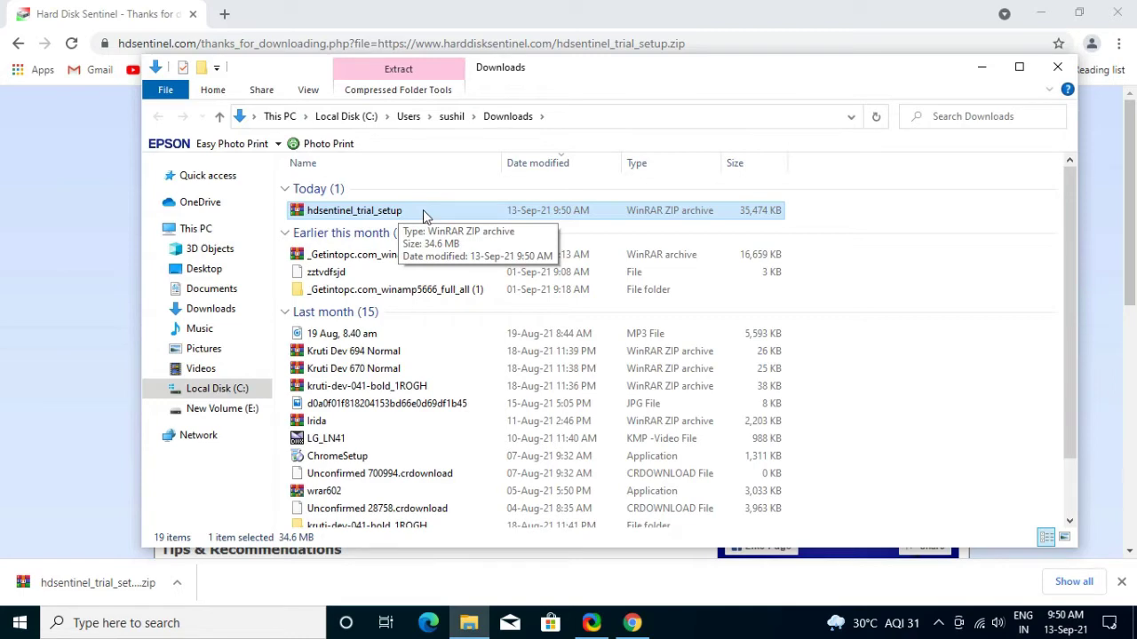
click(938, 625)
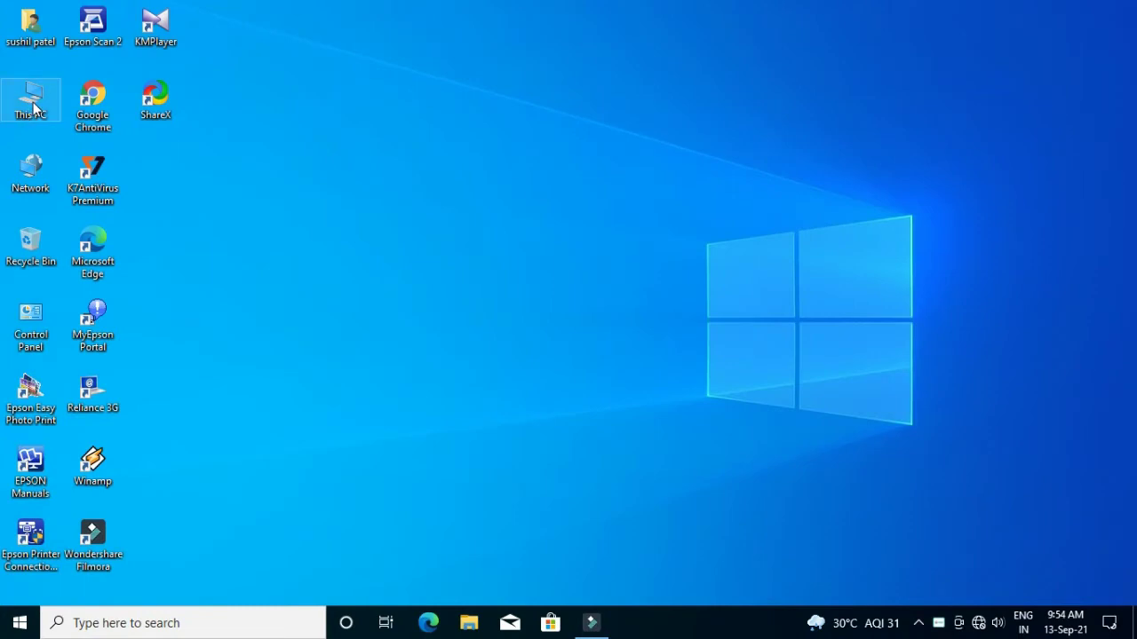
Open the Downloads folder from This PC and extract the hdsentinel_trial_setup archive into that same folder.
double_click(33, 107)
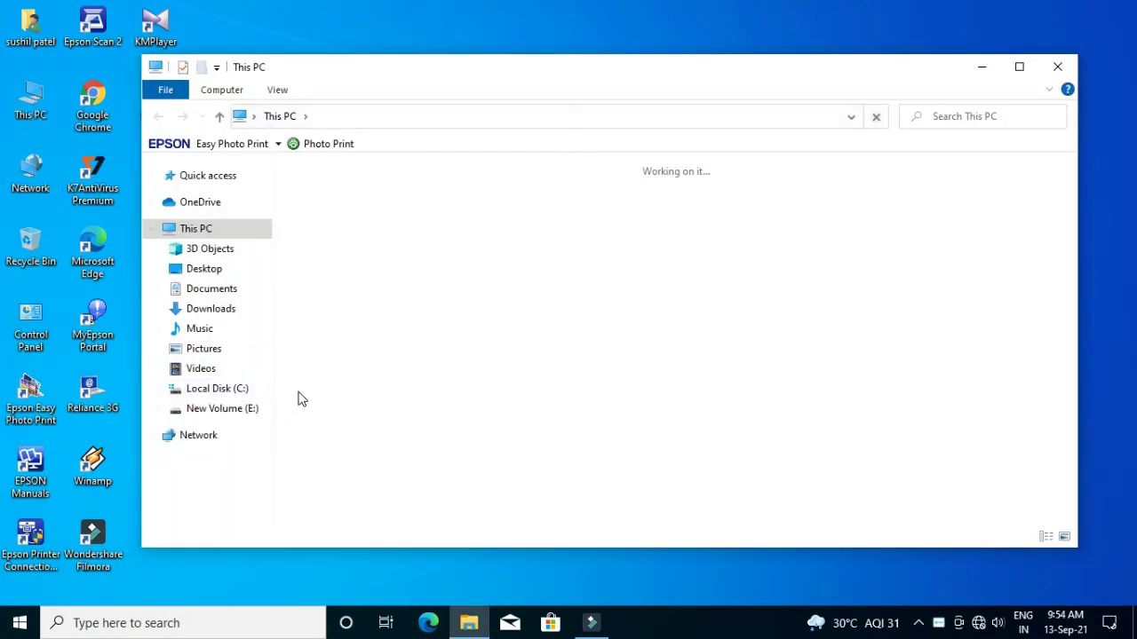
click(228, 313)
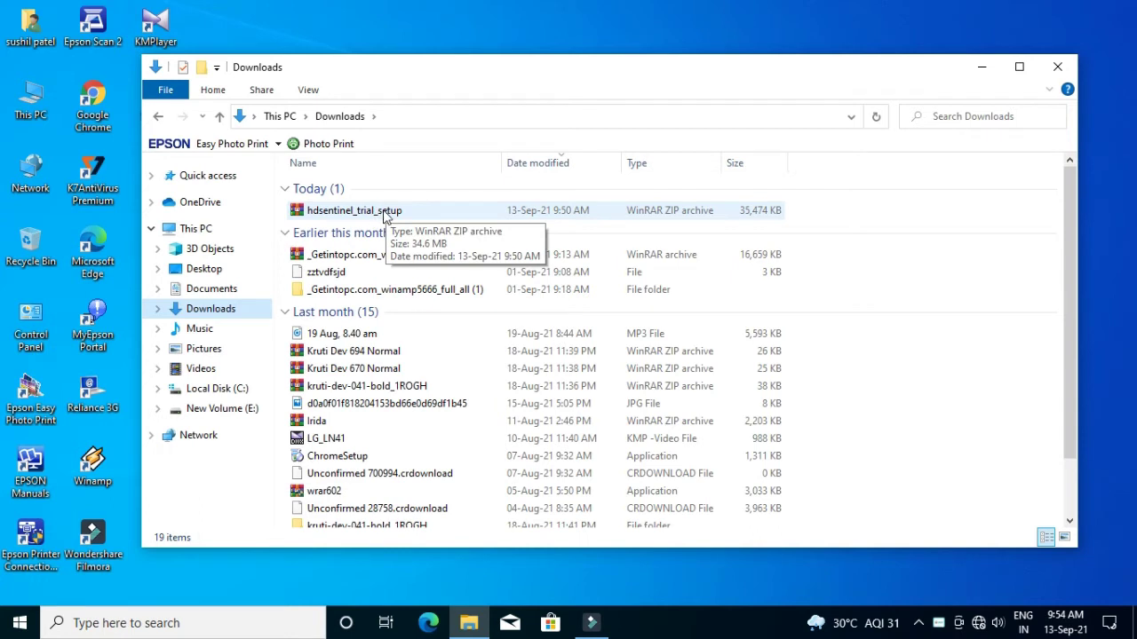
click(384, 216)
right_click(383, 212)
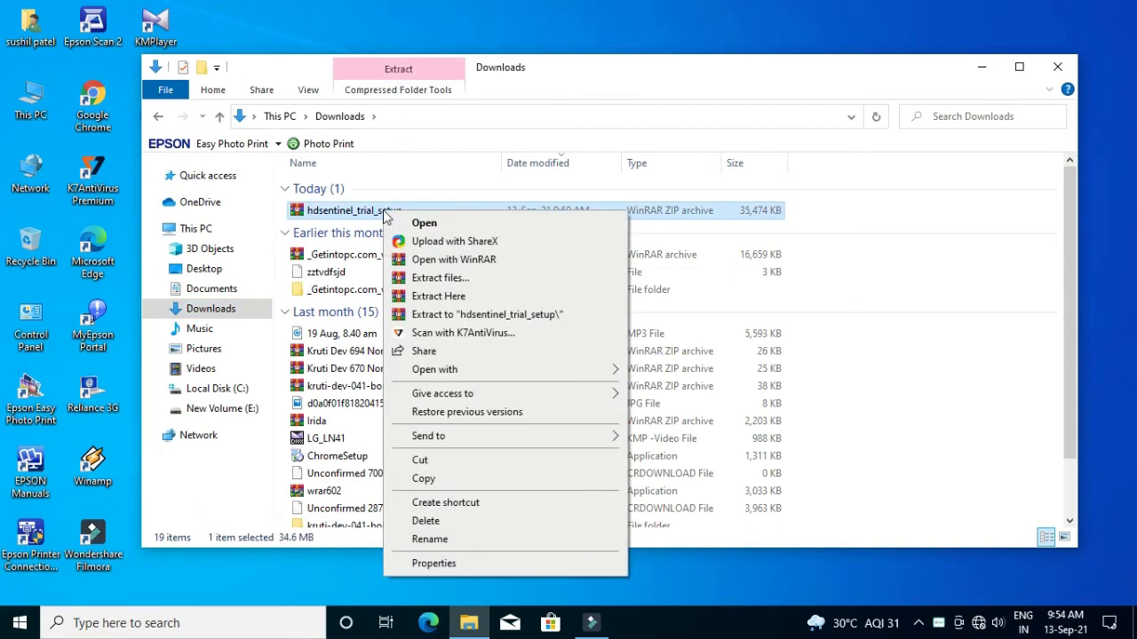
click(457, 296)
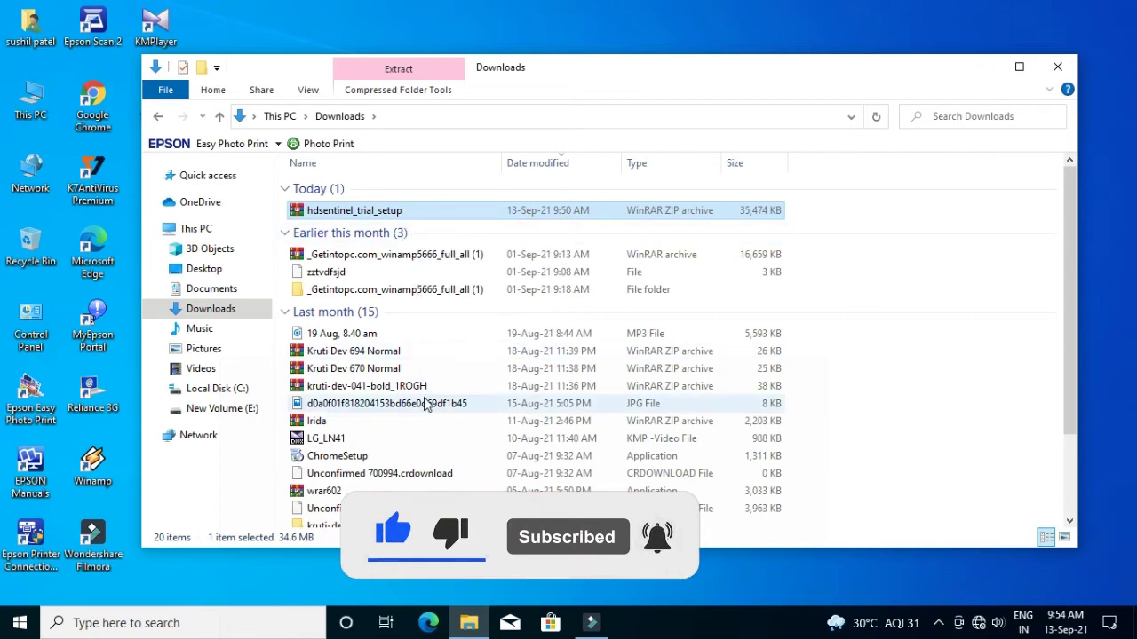
Run the extracted hdsentinel_pro_setup application as administrator, with English as the setup language.
scroll(426, 404, down, 1)
scroll(427, 405, down, 1)
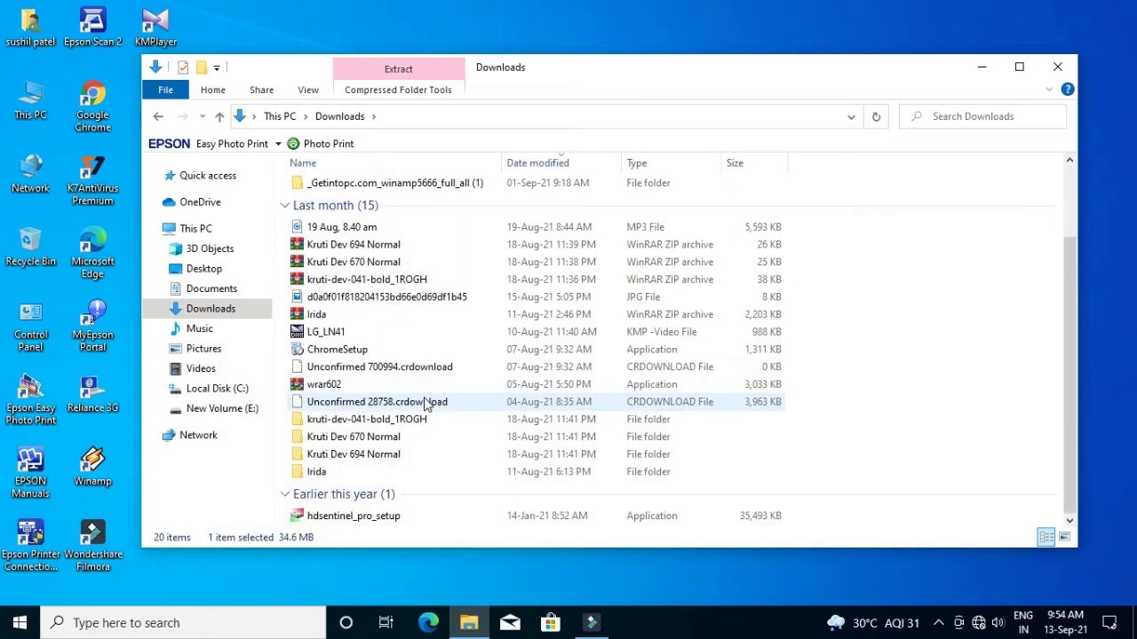
right_click(395, 520)
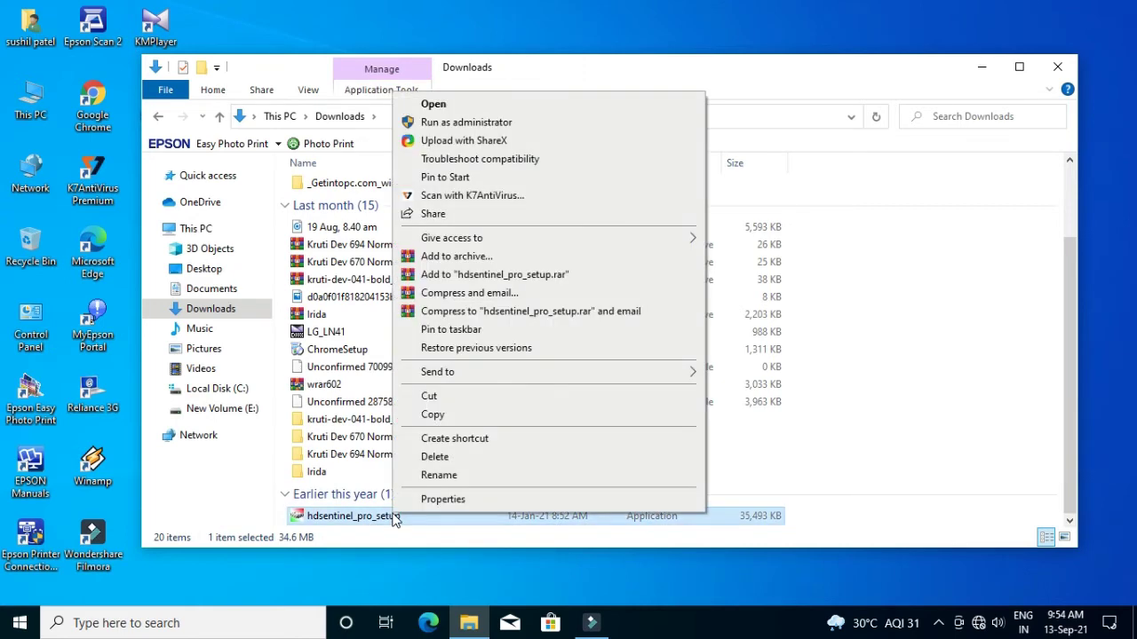
click(490, 122)
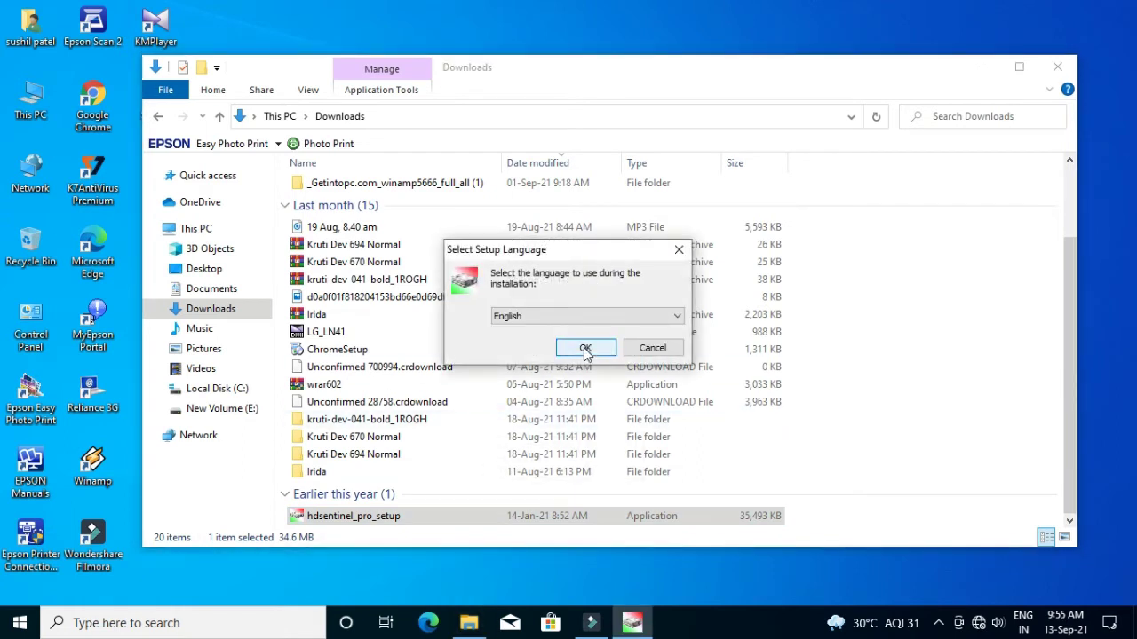
click(586, 349)
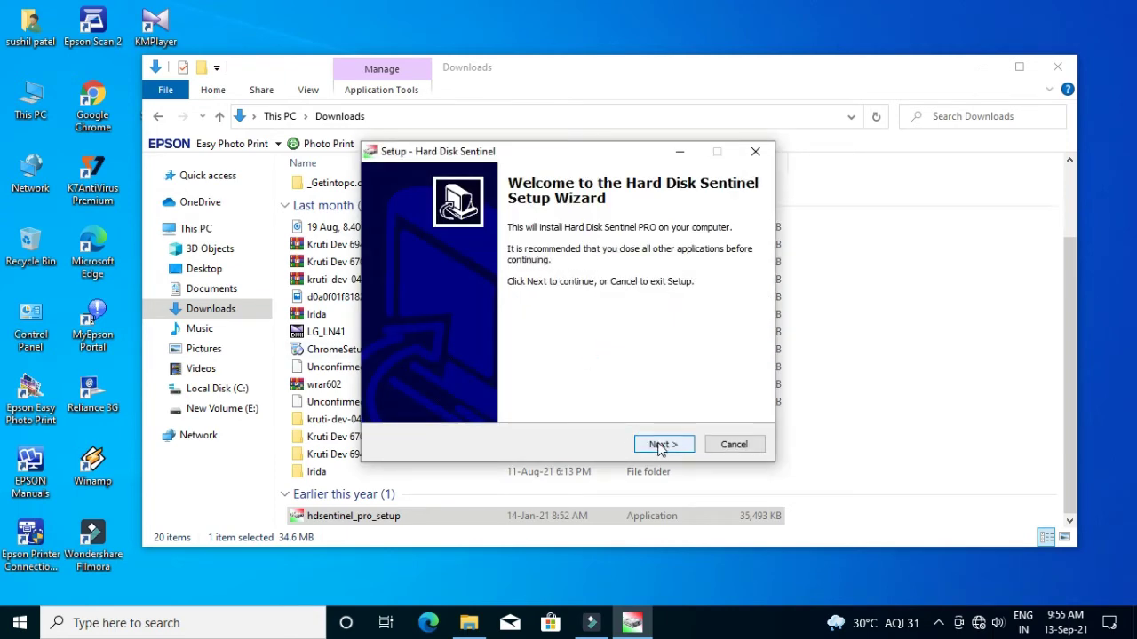
Minimize the Downloads window and accept the licence agreement in the Hard Disk Sentinel setup wizard.
click(981, 67)
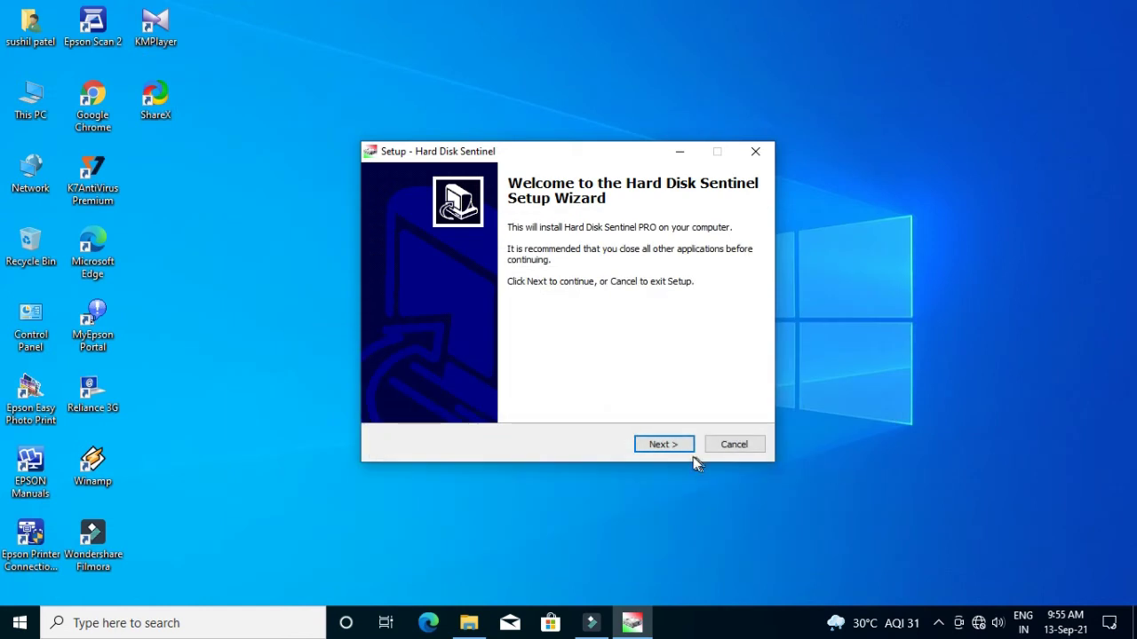
click(658, 445)
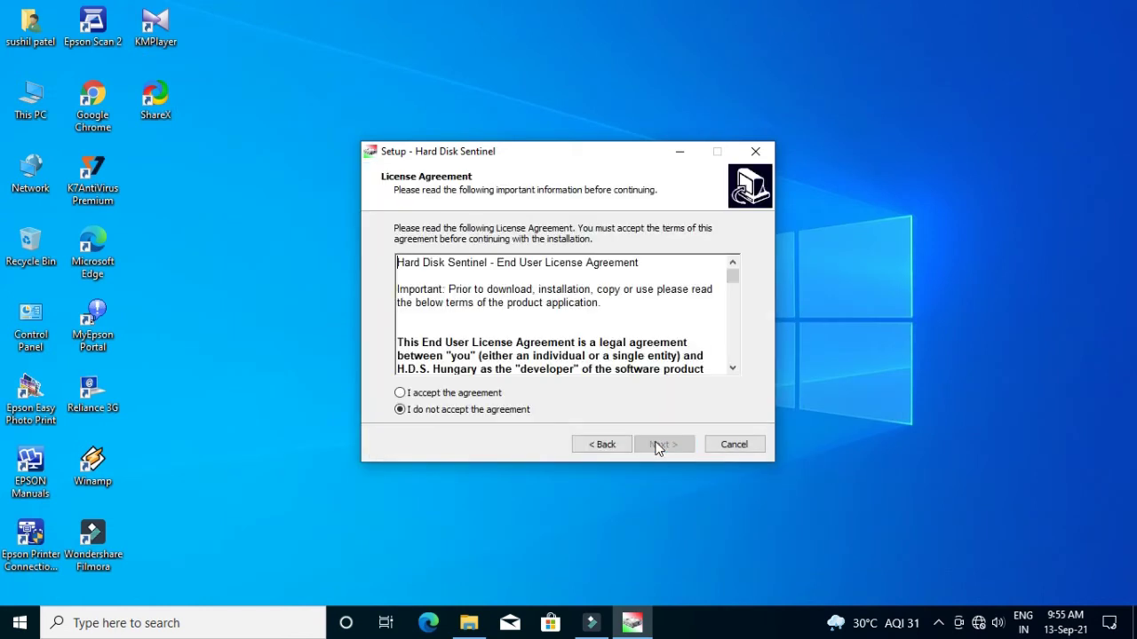
click(400, 394)
click(673, 445)
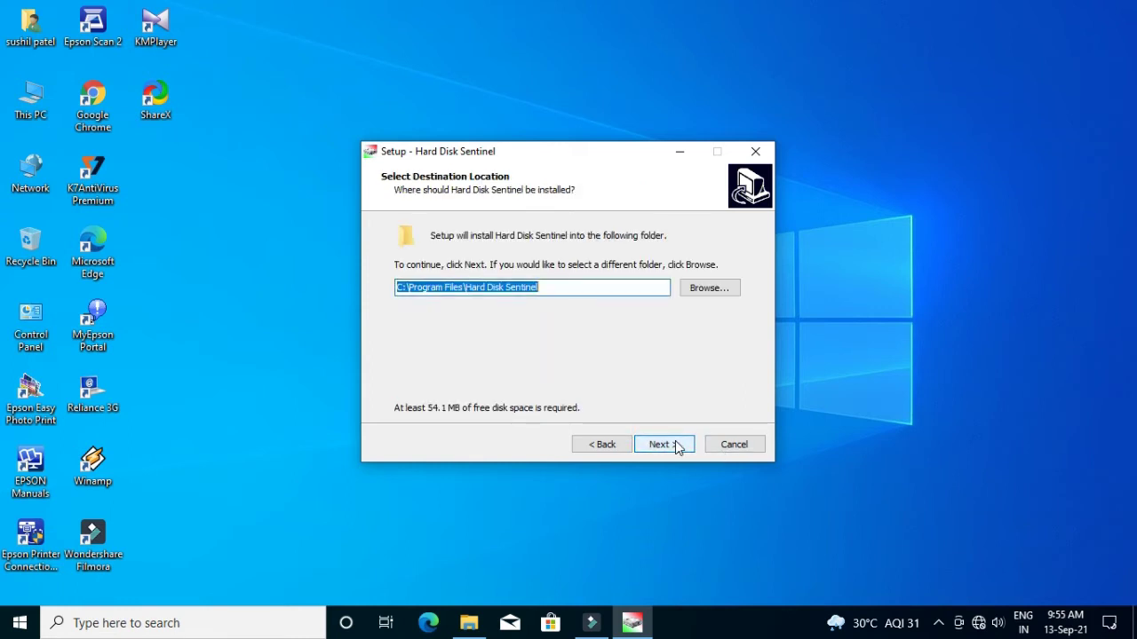
Keep the default destination and Start menu folders, and leave only the desktop icon selected by turning off the Quick Launch icon.
click(673, 445)
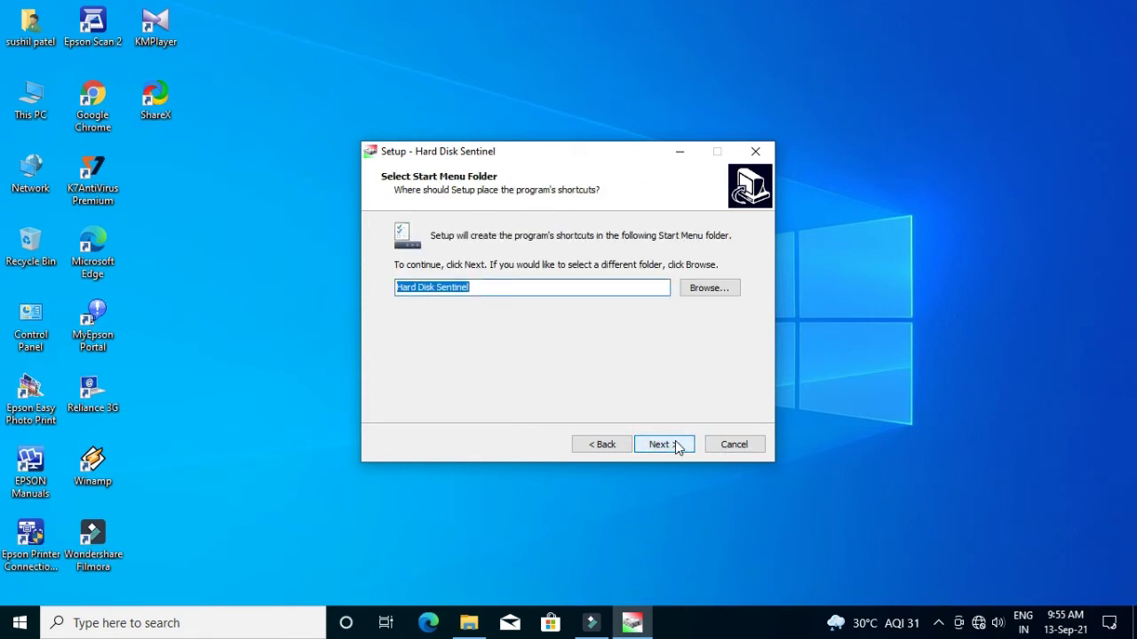
click(676, 448)
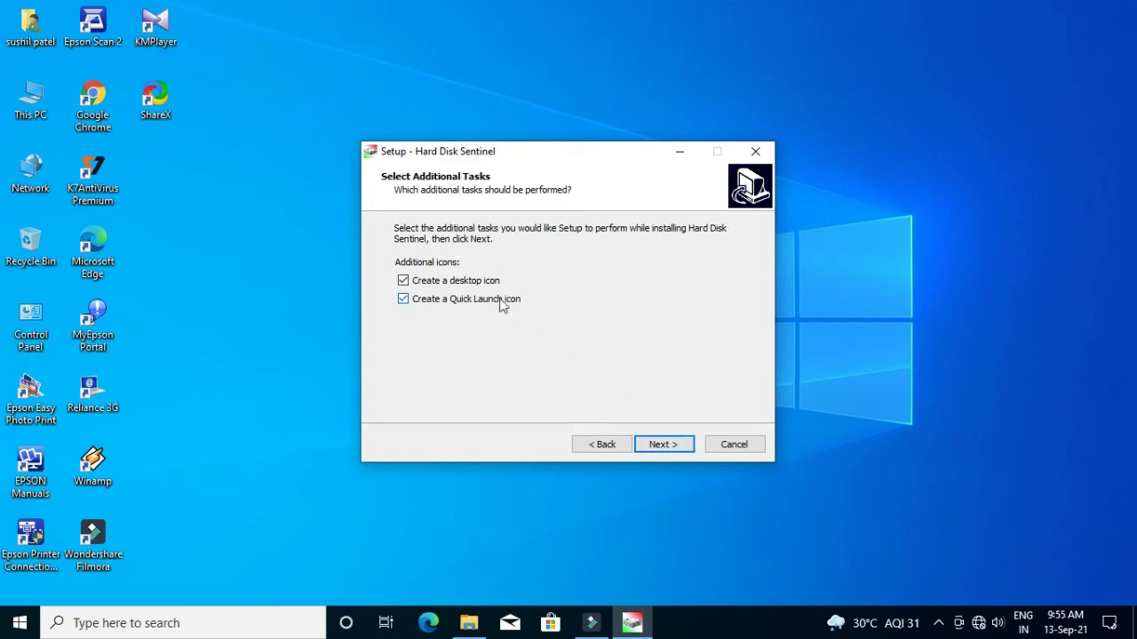
click(403, 299)
click(665, 446)
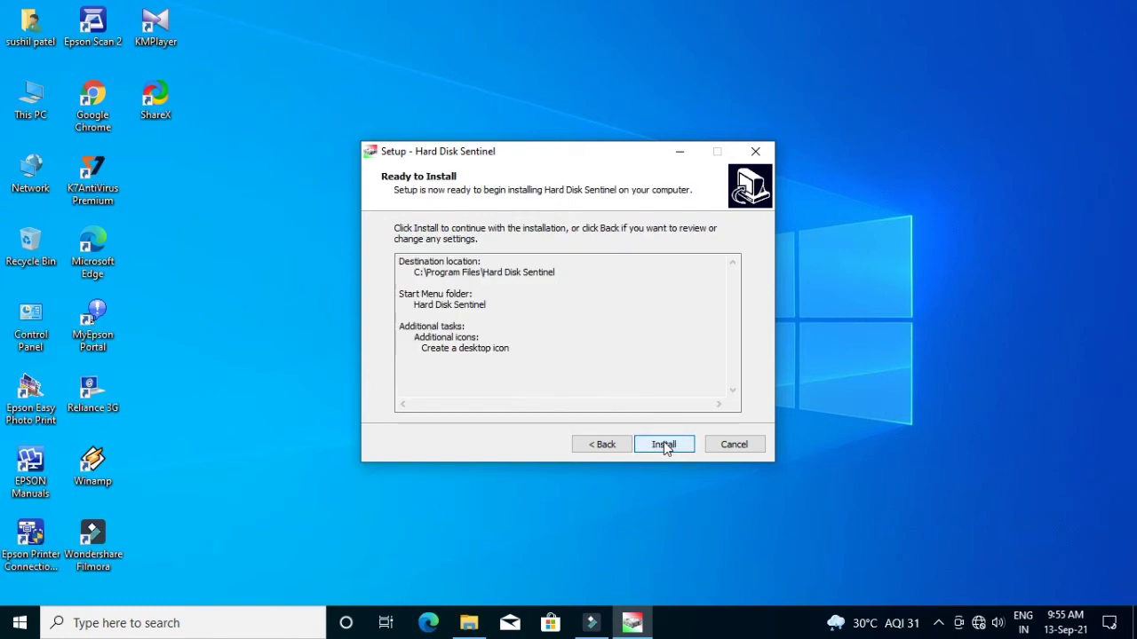
Install Hard Disk Sentinel and finish the setup wizard with the option to launch the program enabled.
click(663, 446)
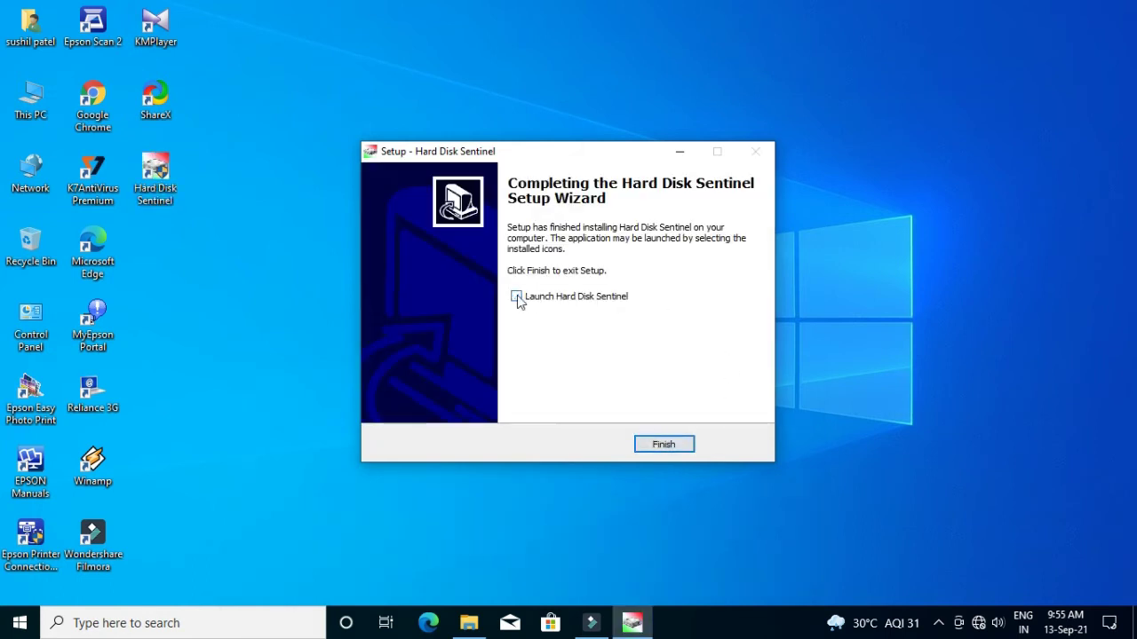
click(668, 447)
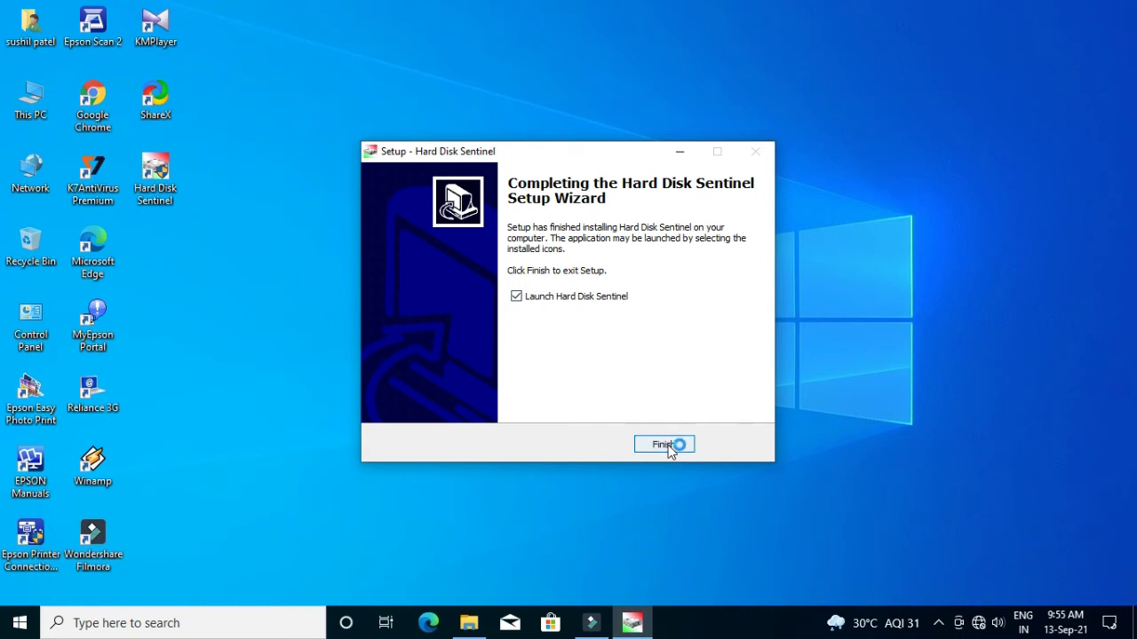
click(666, 447)
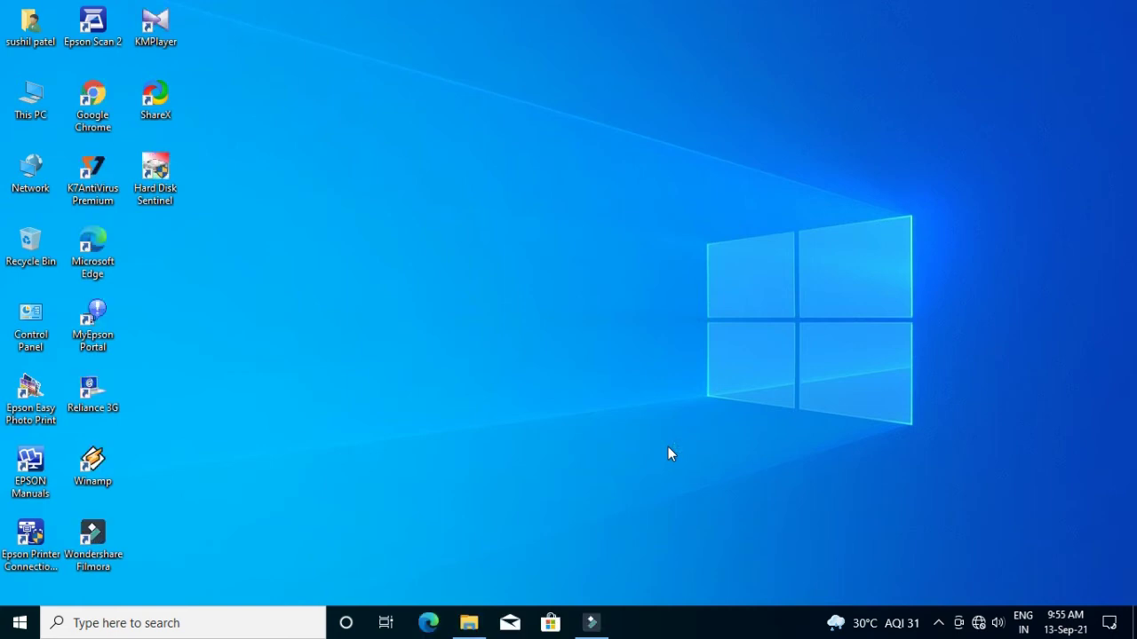
Refresh the desktop several times.
right_click(473, 235)
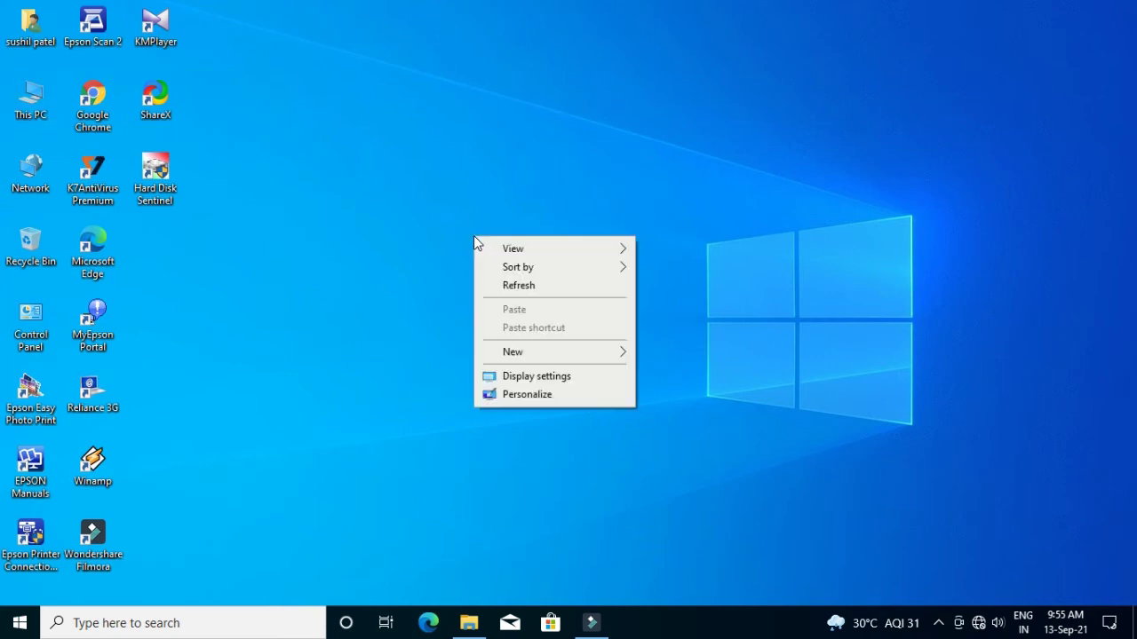
click(532, 286)
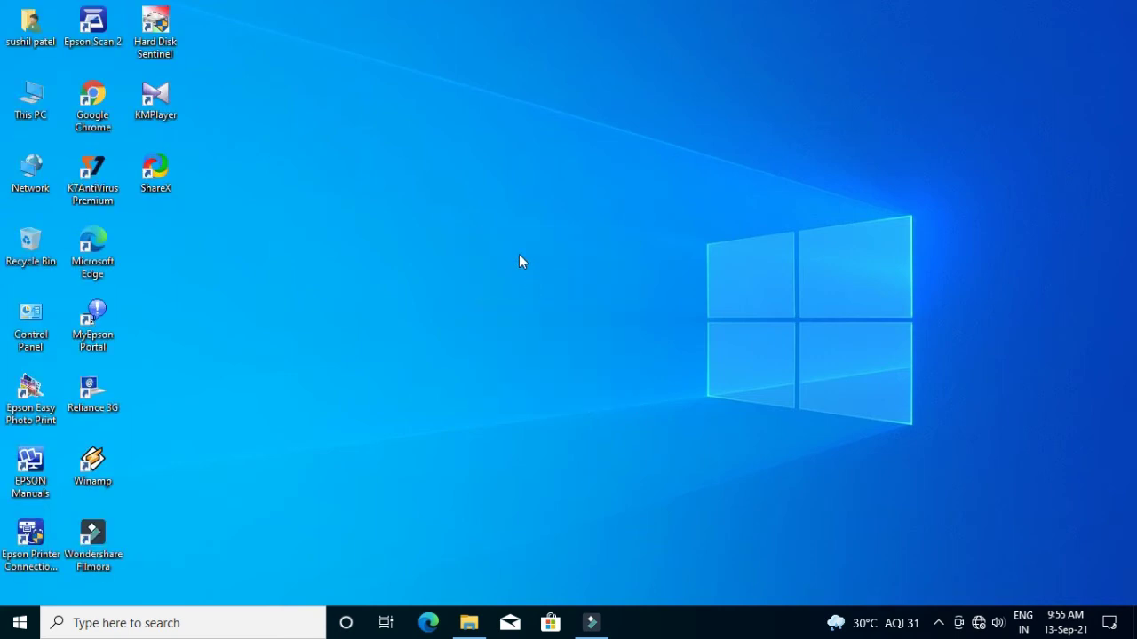
right_click(496, 210)
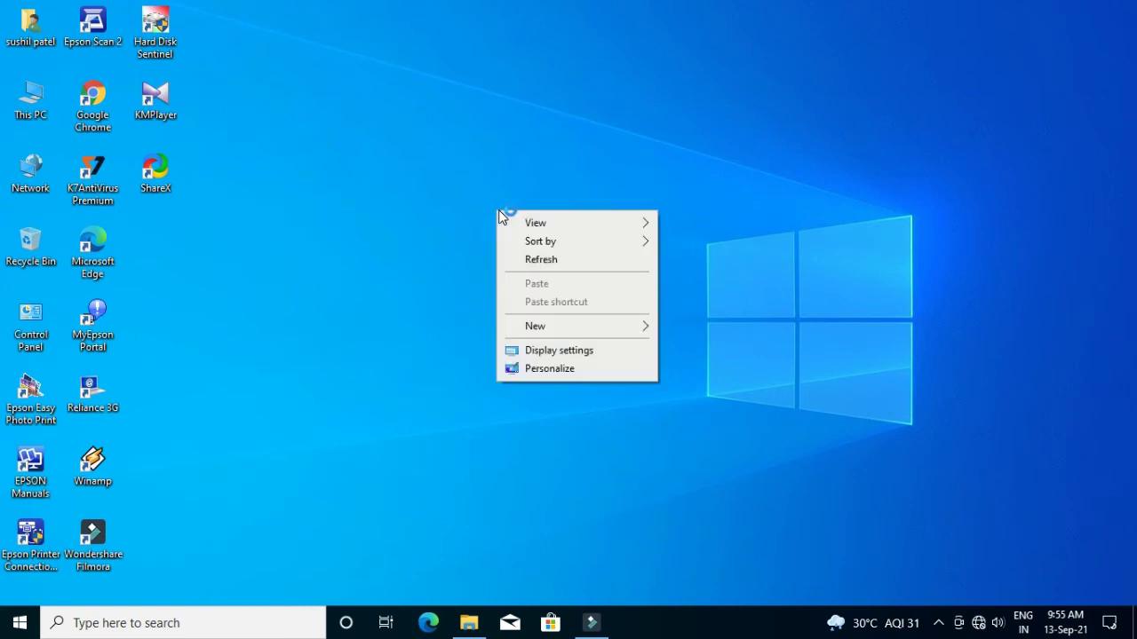
click(545, 261)
right_click(544, 260)
click(599, 310)
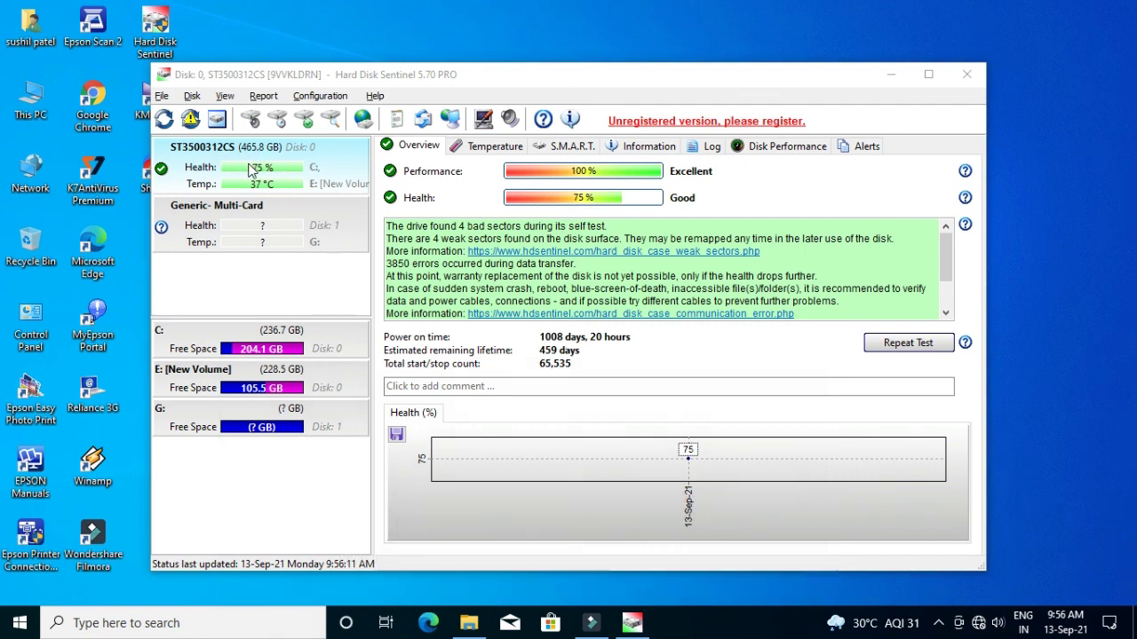
click(191, 121)
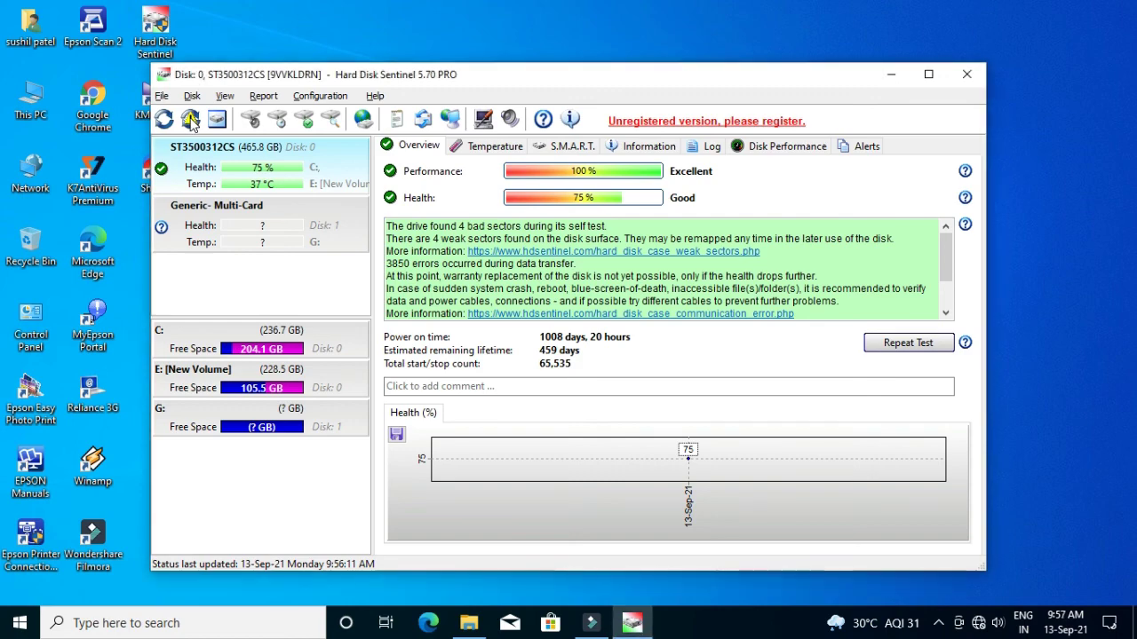